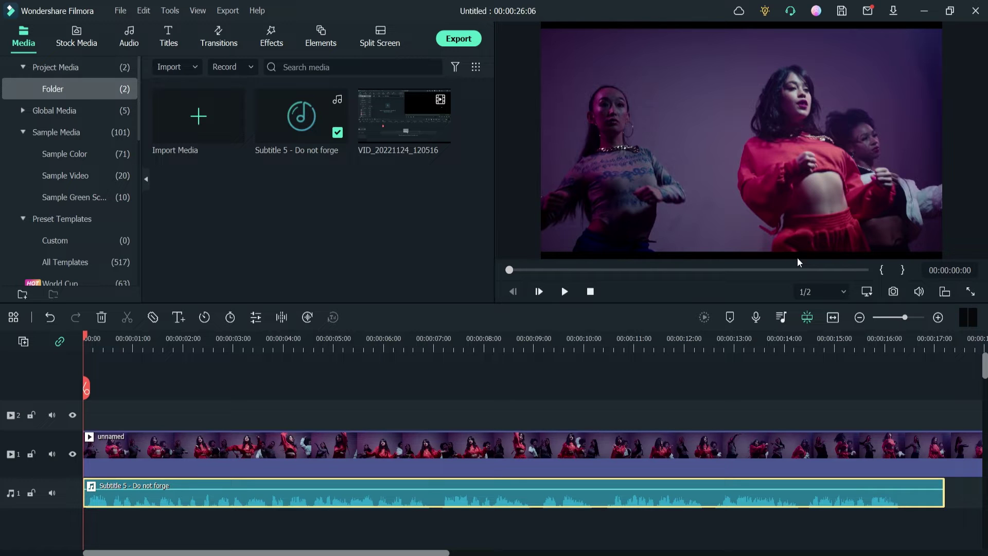
# - Make the Subtitle 5 audio track taller so its waveform is bigger
pyautogui.click(311, 463)
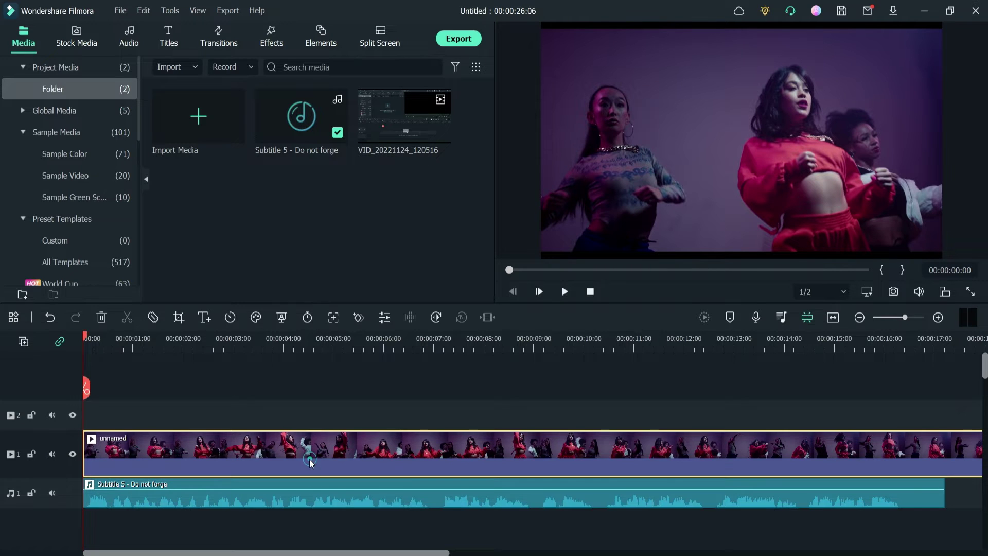
pyautogui.click(274, 497)
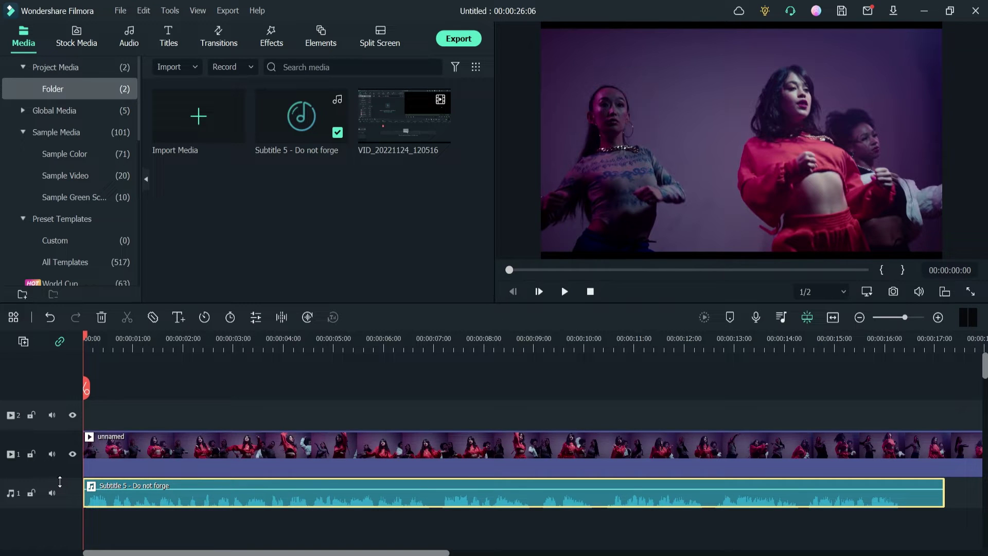
pyautogui.moveTo(60, 478); pyautogui.dragTo(60, 493)
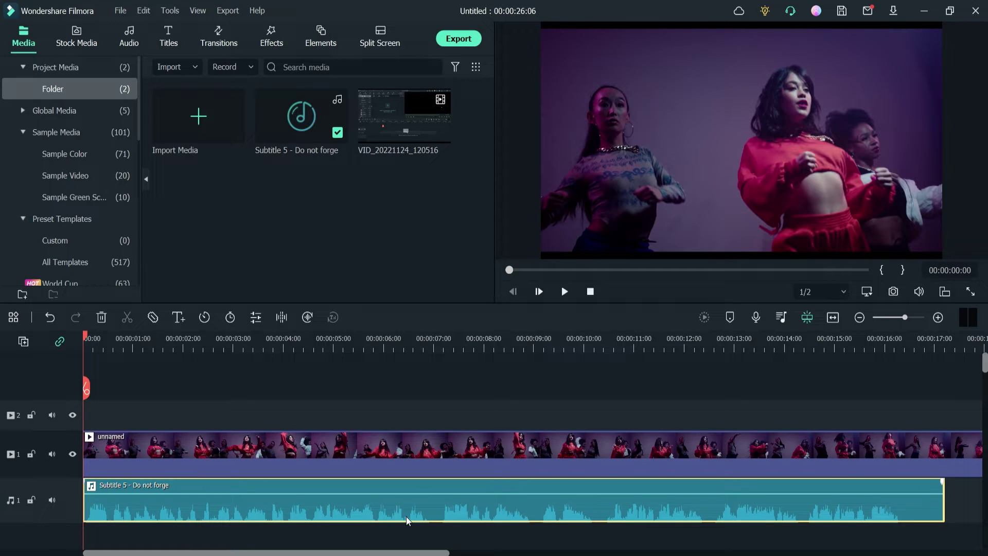
# - Preview the dance video, pausing at about the 10-second mark
pyautogui.click(566, 296)
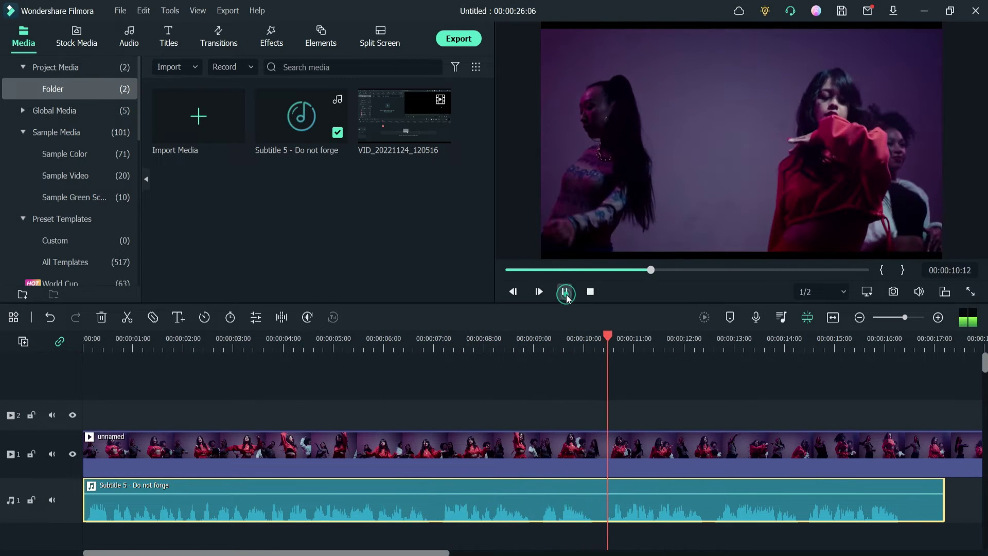
pyautogui.click(565, 291)
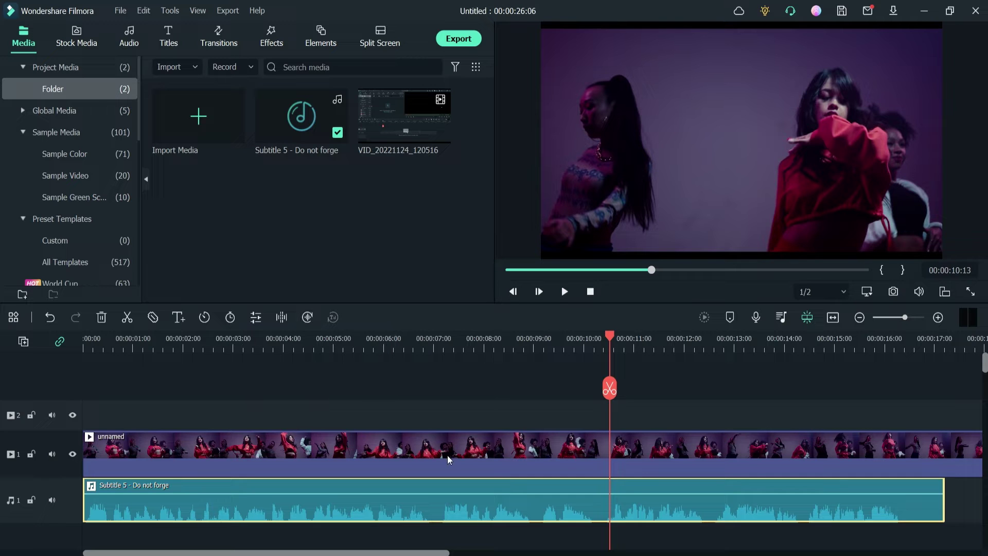
pyautogui.click(302, 447)
pyautogui.click(300, 486)
pyautogui.click(294, 456)
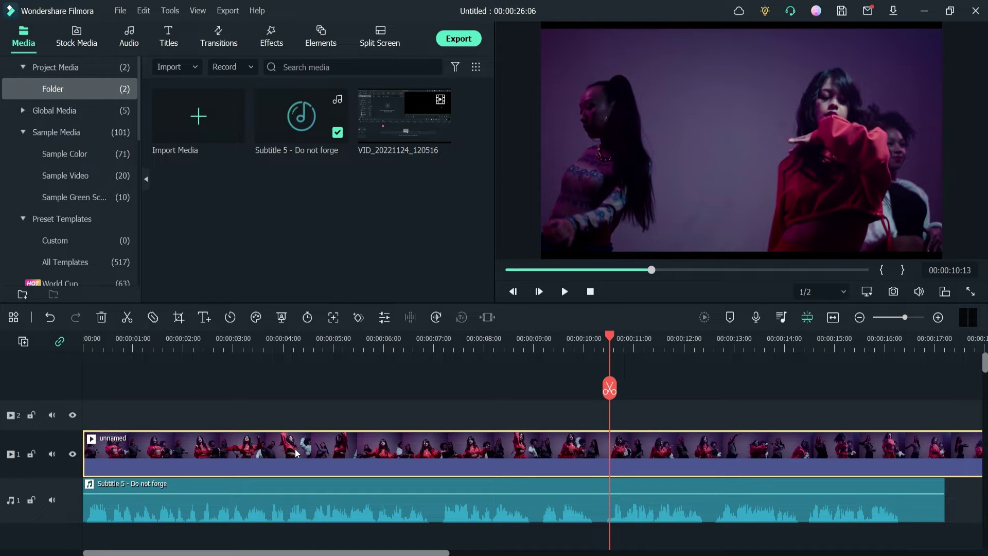
# - Delete the VID_20221124_120516 clip from track 2, keeping the dance video and audio
pyautogui.click(185, 492)
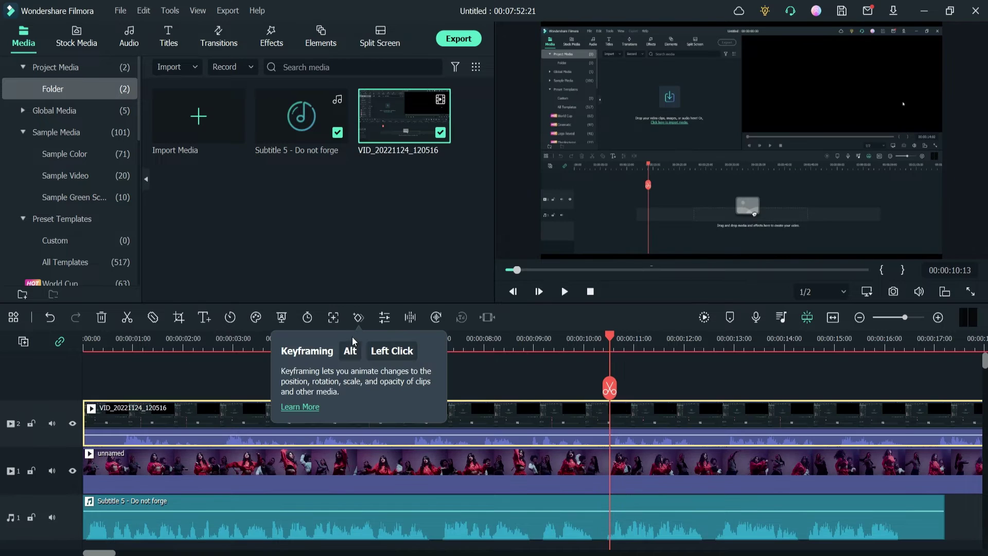
pyautogui.click(491, 338)
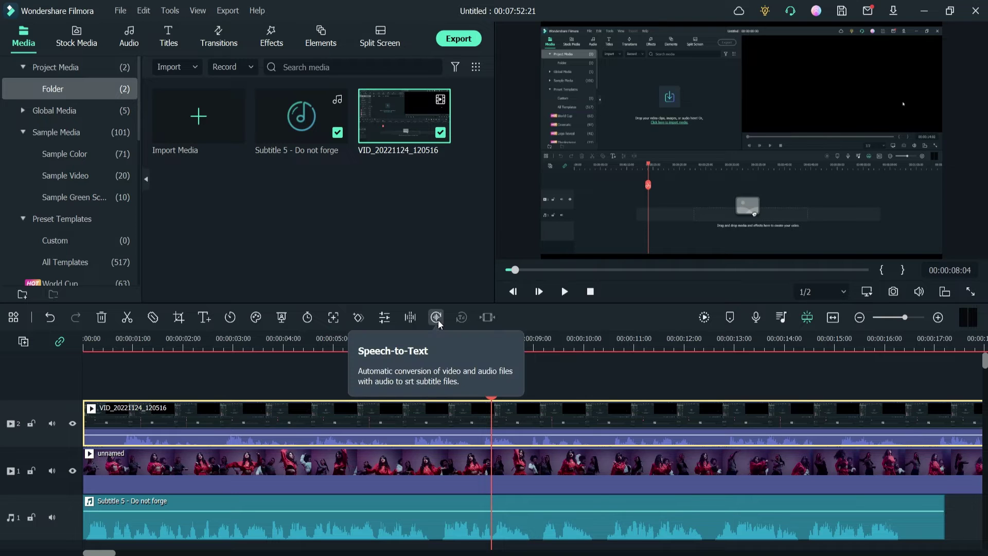
pyautogui.press('Delete')
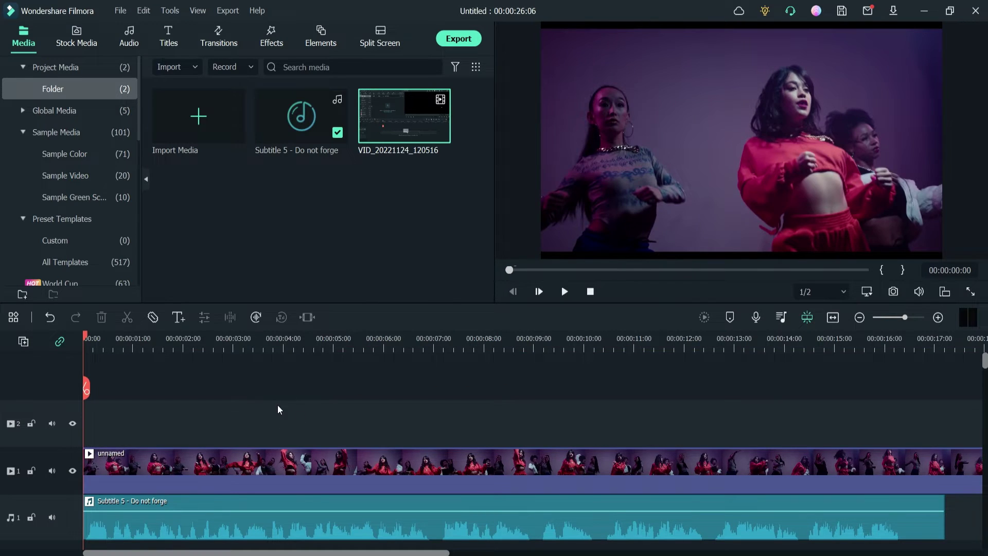
pyautogui.click(197, 530)
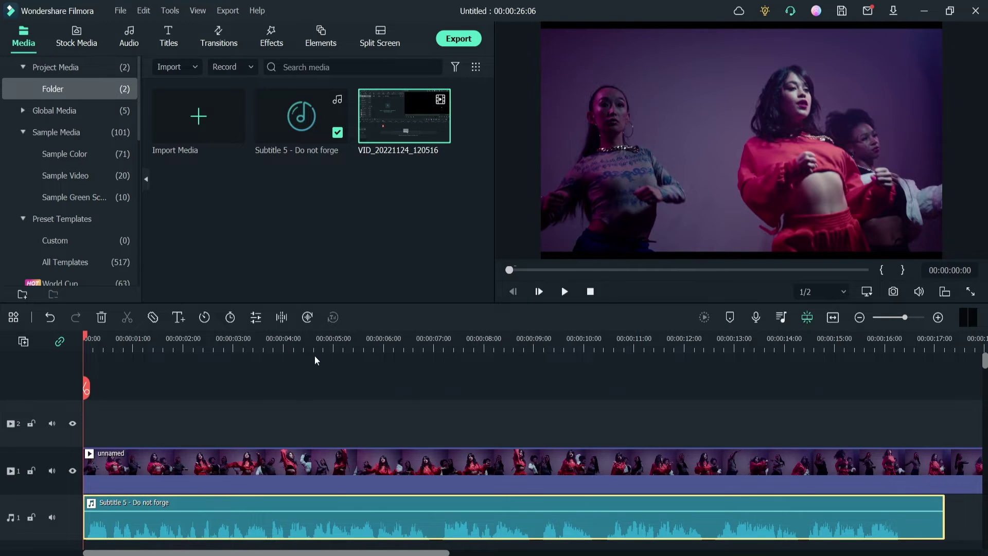
pyautogui.scroll(-2, 313, 381)
# - Transcribe the Subtitle 5 audio with Speech-to-Text in English (US), auto-matched to the timeline
pyautogui.rightClick(315, 455)
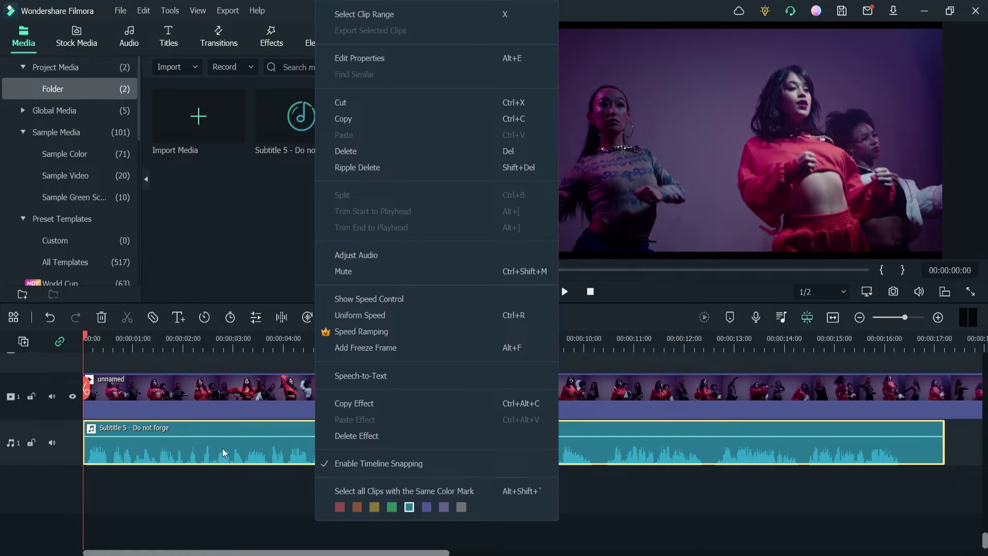
pyautogui.click(201, 446)
pyautogui.click(308, 317)
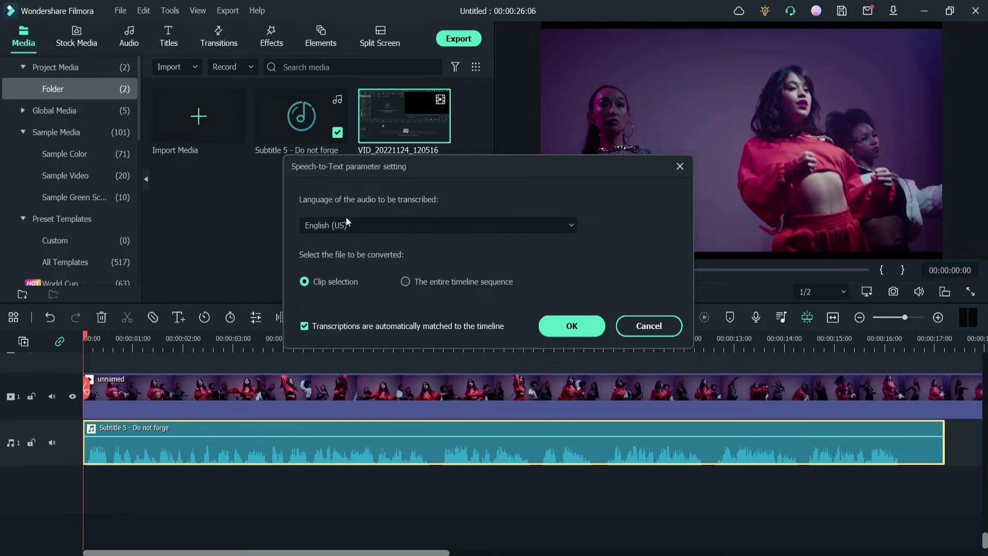
pyautogui.click(406, 233)
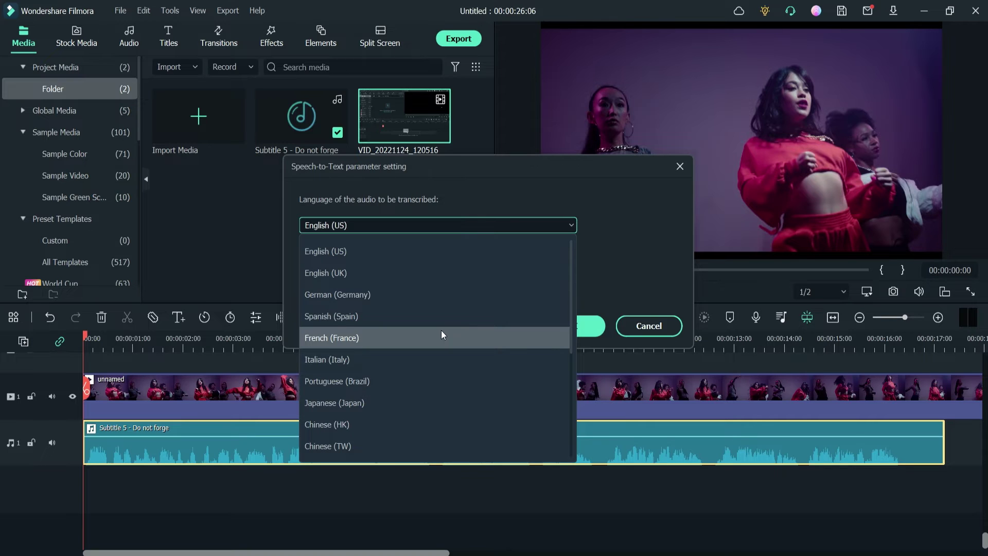
pyautogui.scroll(-3, 449, 399)
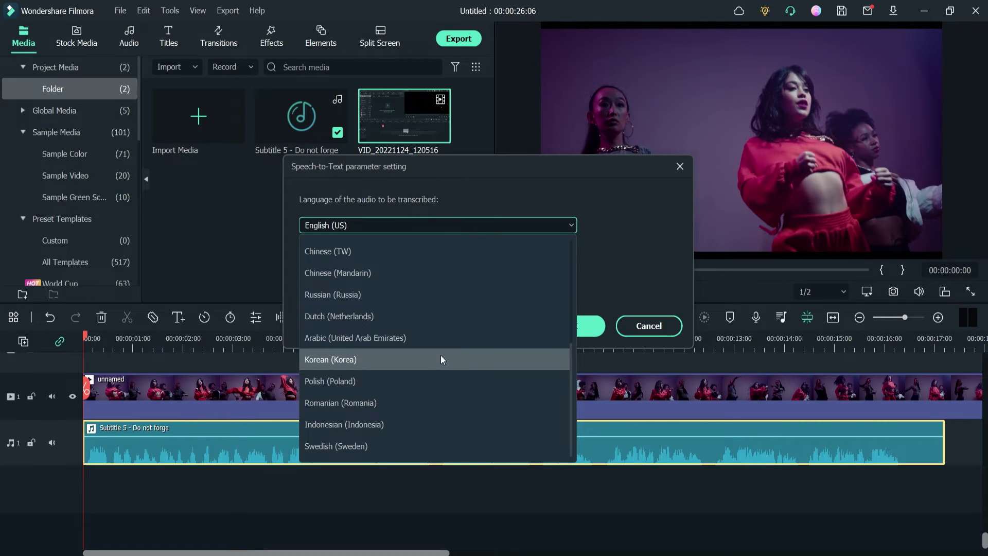
pyautogui.scroll(3, 379, 247)
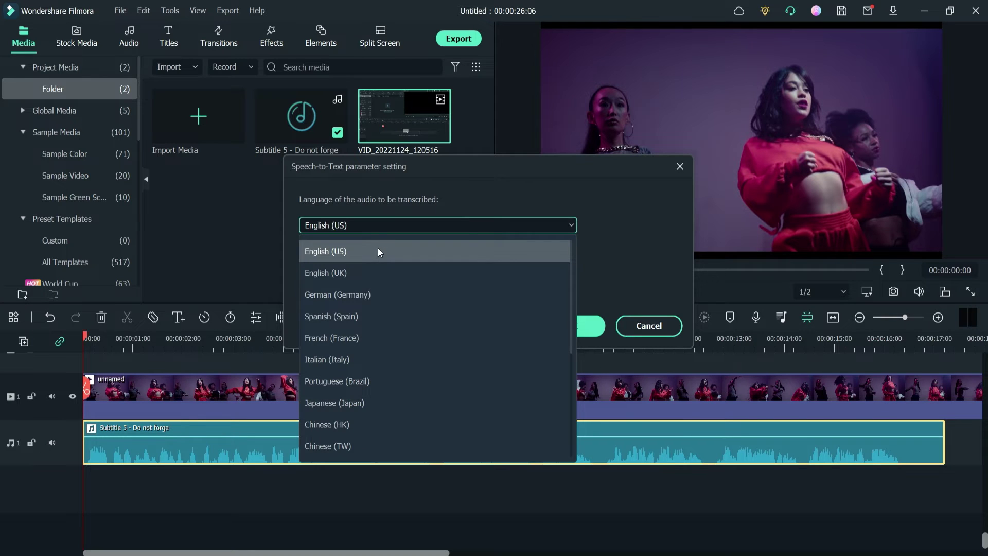
pyautogui.click(379, 250)
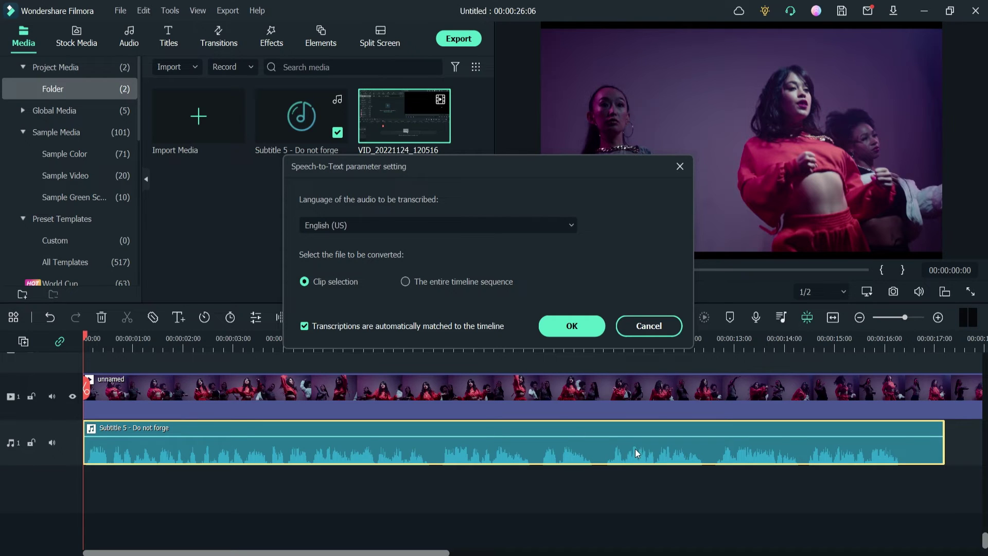
pyautogui.click(570, 332)
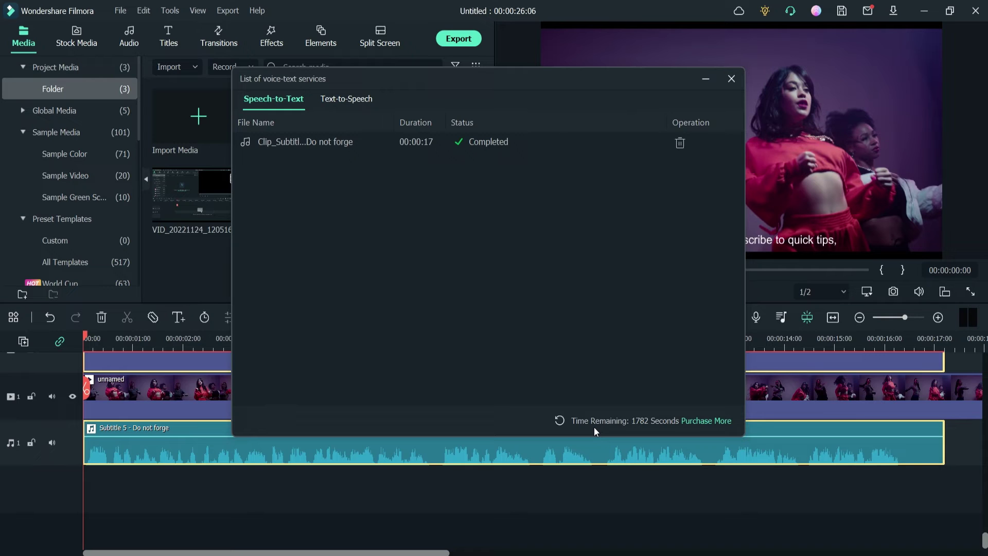
# - Once transcription shows Completed, open the Purchase More Speech-to-Text pricing page
pyautogui.click(716, 420)
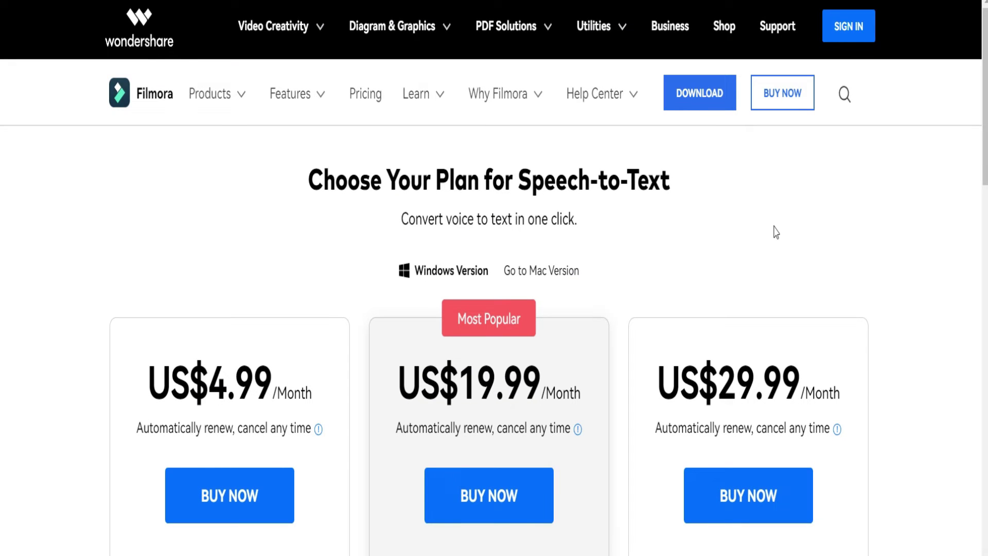
# - Return to Filmora, close the services window, and select only the subtitle clip
pyautogui.scroll(-1, 781, 233)
pyautogui.scroll(-3, 67, 265)
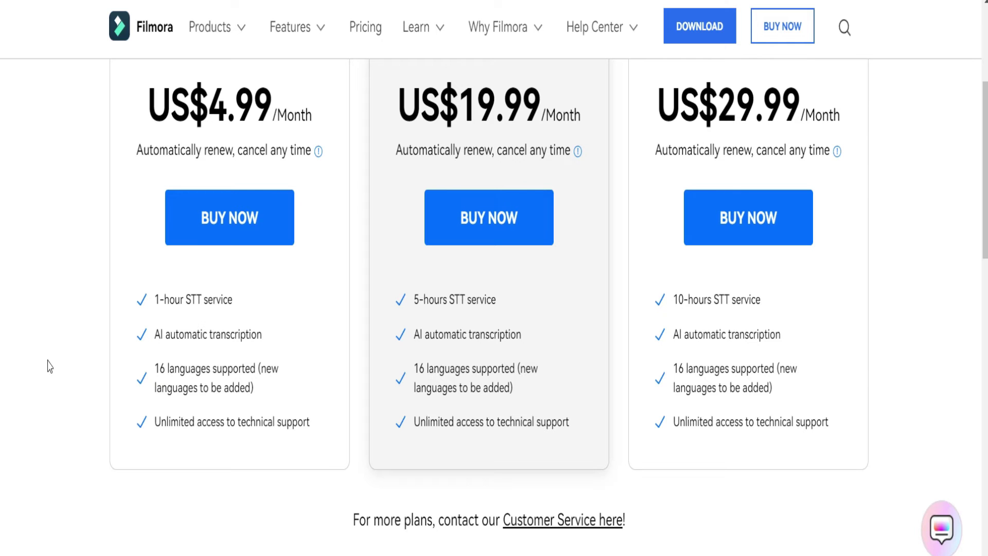
pyautogui.hotkey('alt', 'Tab')
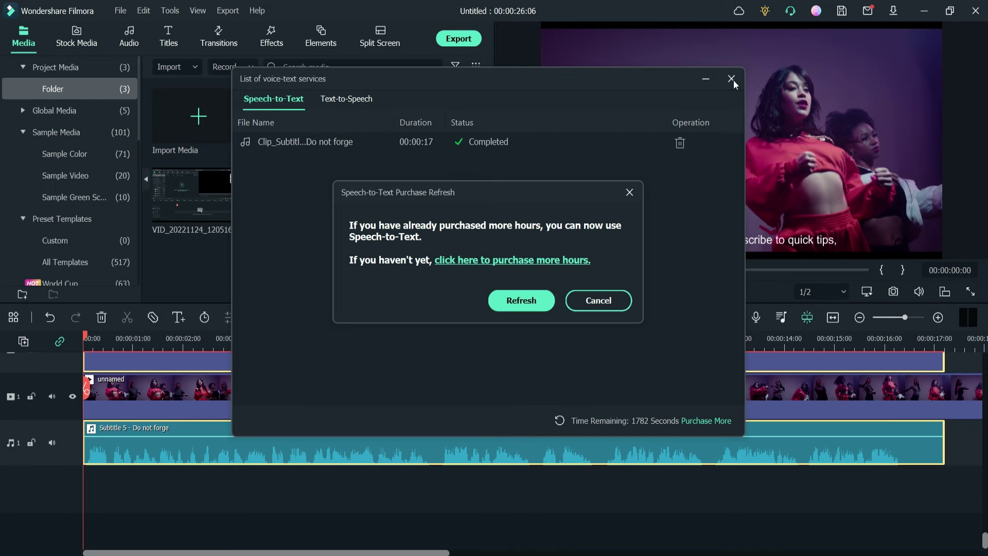
pyautogui.click(731, 79)
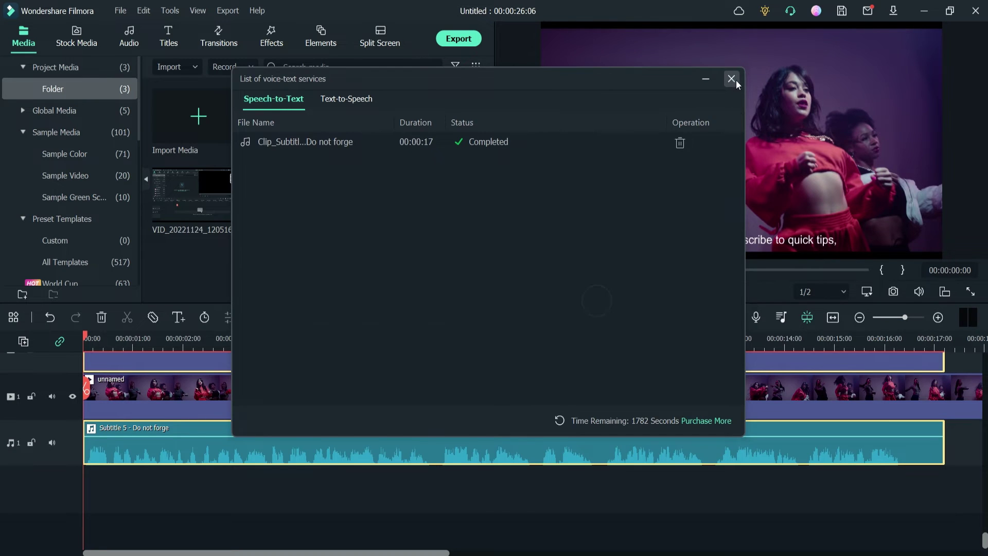
pyautogui.click(271, 406)
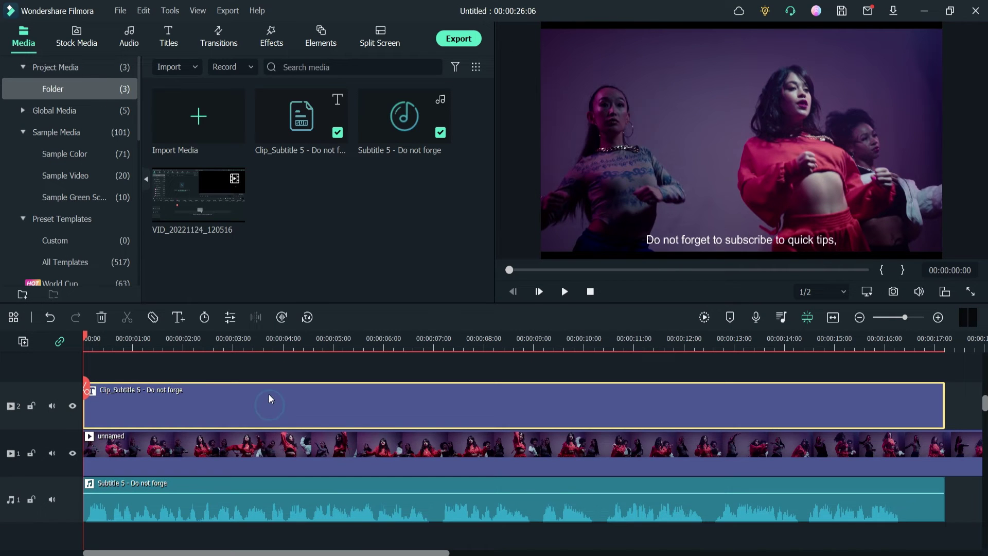
# - Play the subtitles from the start, then open the subtitle clip in Edit Subtitle File
pyautogui.click(267, 344)
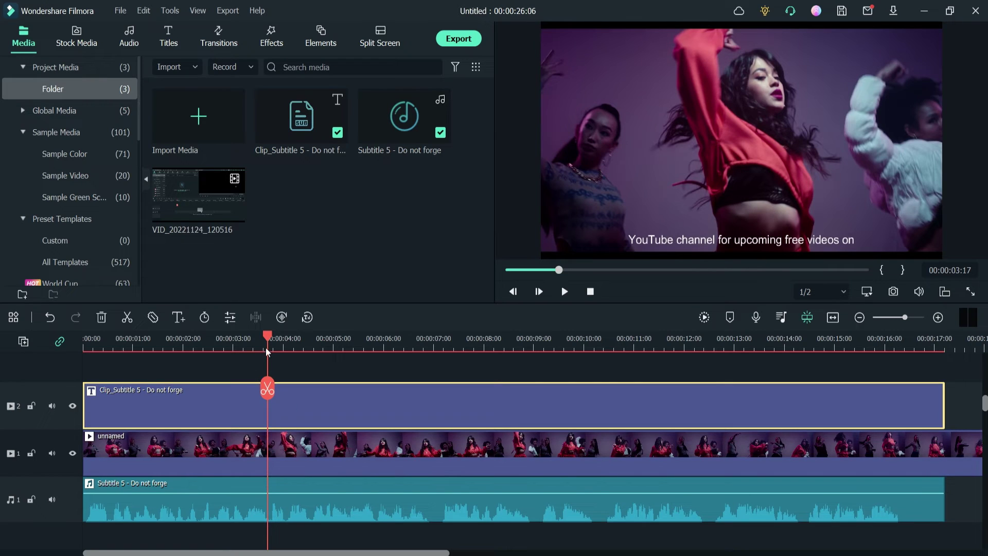
pyautogui.press('Home')
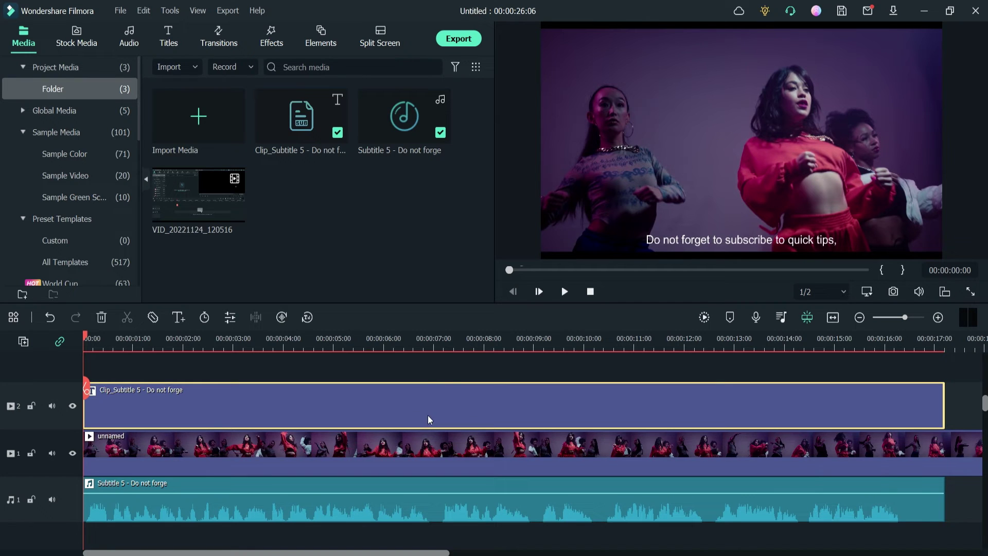
pyautogui.click(564, 296)
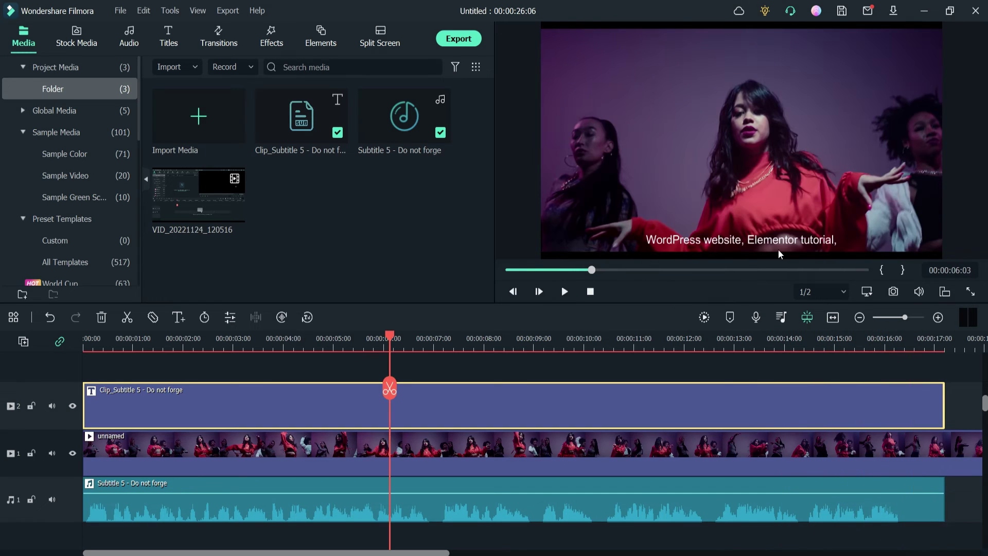
pyautogui.doubleClick(245, 405)
pyautogui.doubleClick(245, 405)
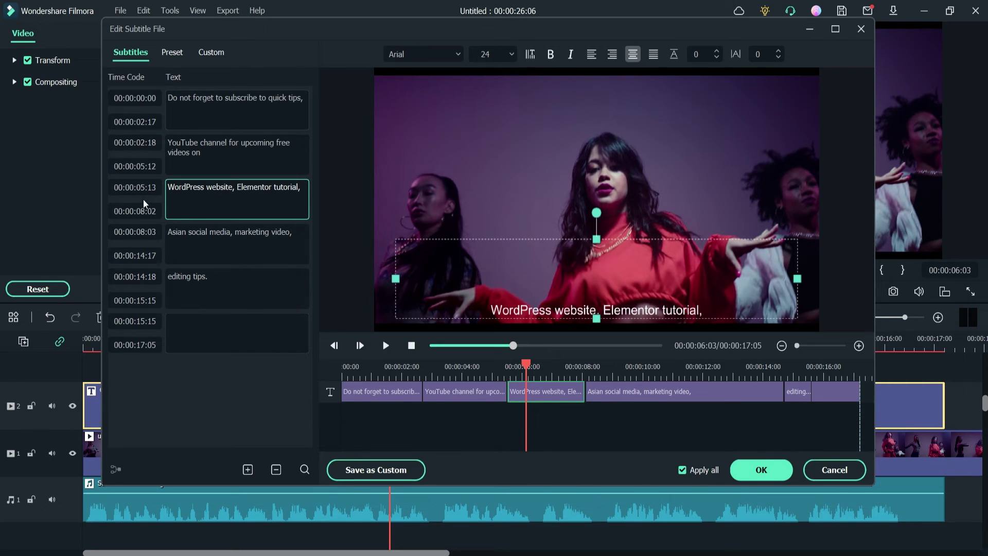
# - Move the third subtitle's start to 00:00:05:21 and apply the yellow Text style 8 preset
pyautogui.moveTo(143, 187); pyautogui.dragTo(153, 187)
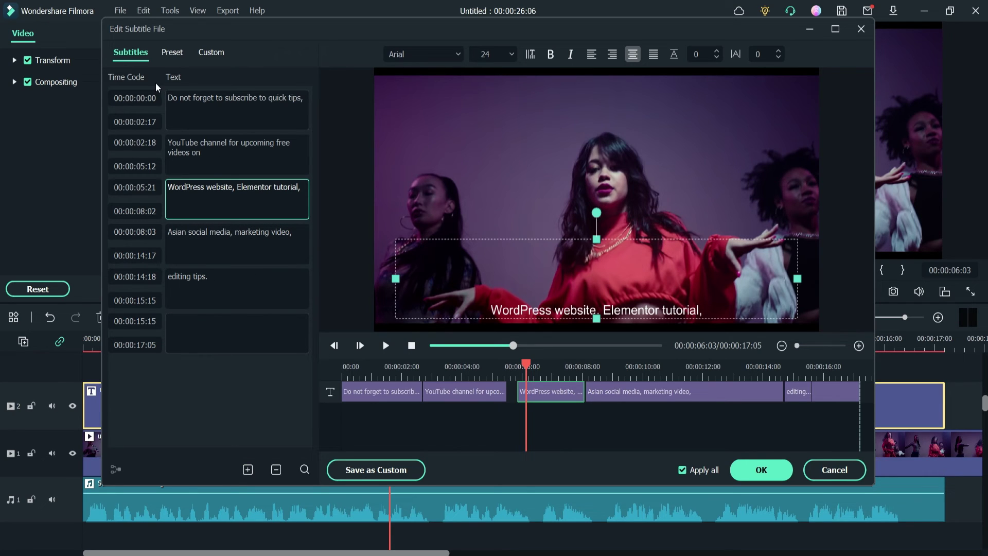
pyautogui.click(173, 53)
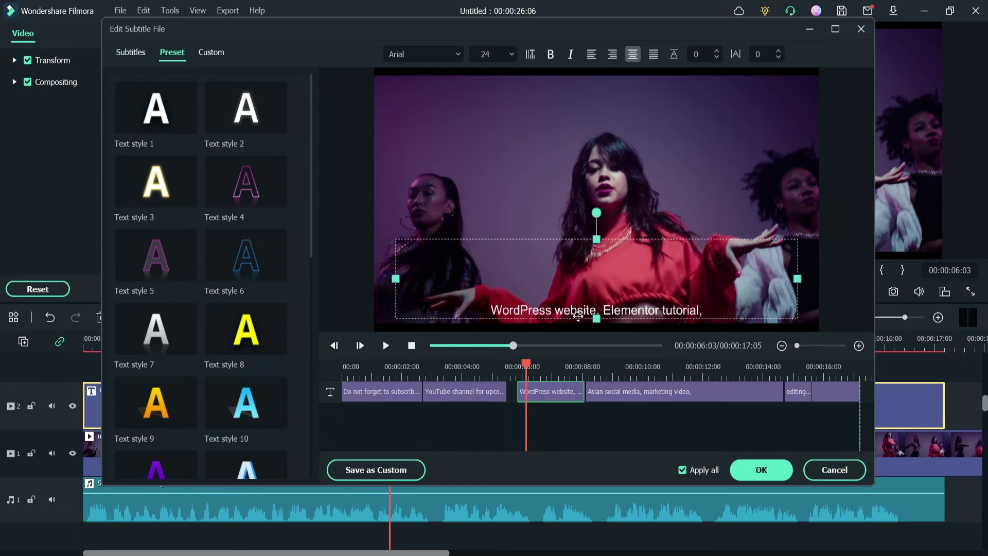
pyautogui.click(245, 324)
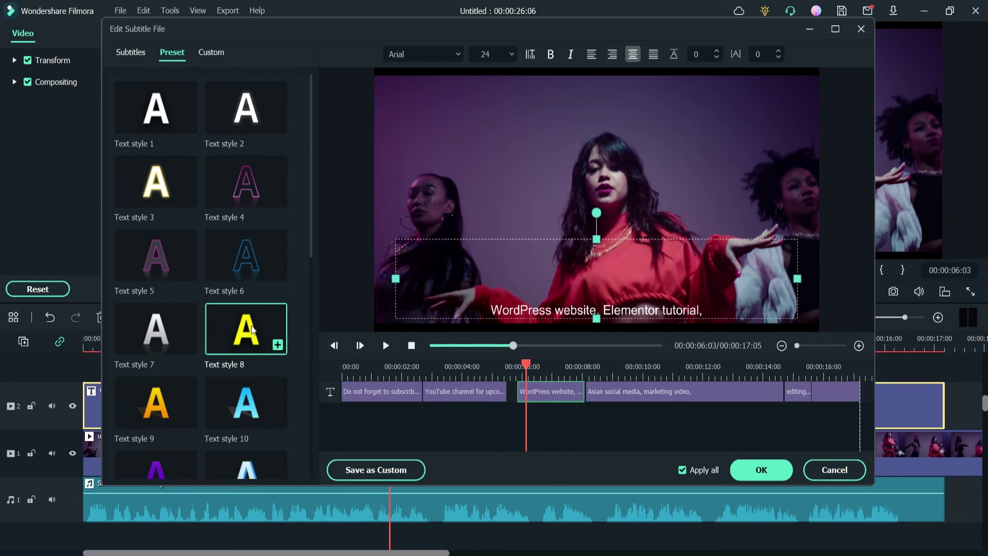
pyautogui.click(466, 392)
pyautogui.click(239, 330)
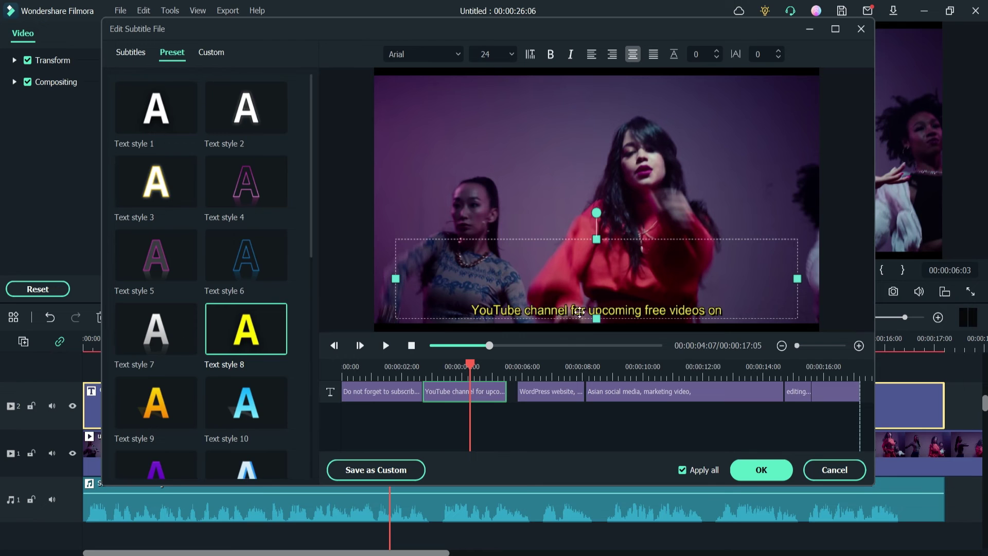
pyautogui.scroll(-10, 226, 268)
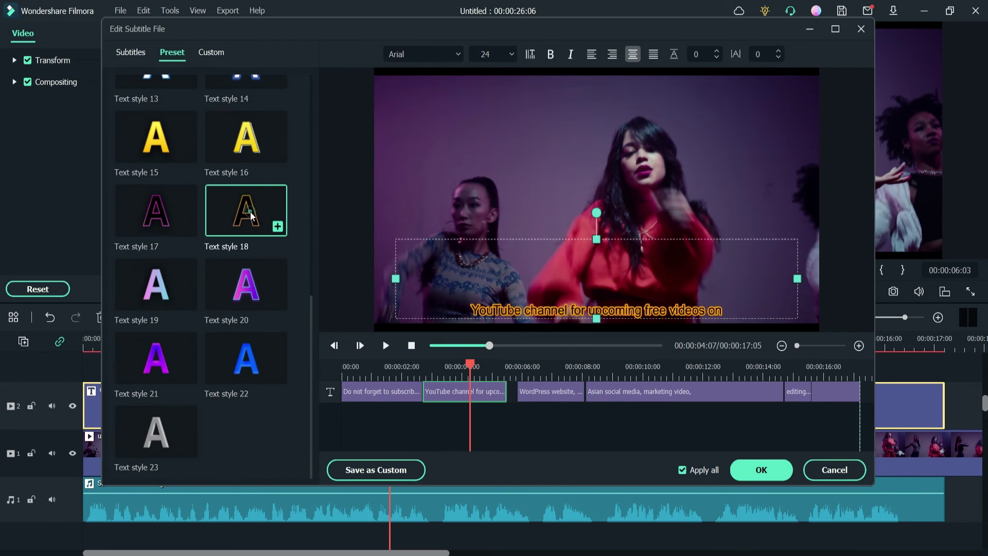
pyautogui.scroll(10, 252, 245)
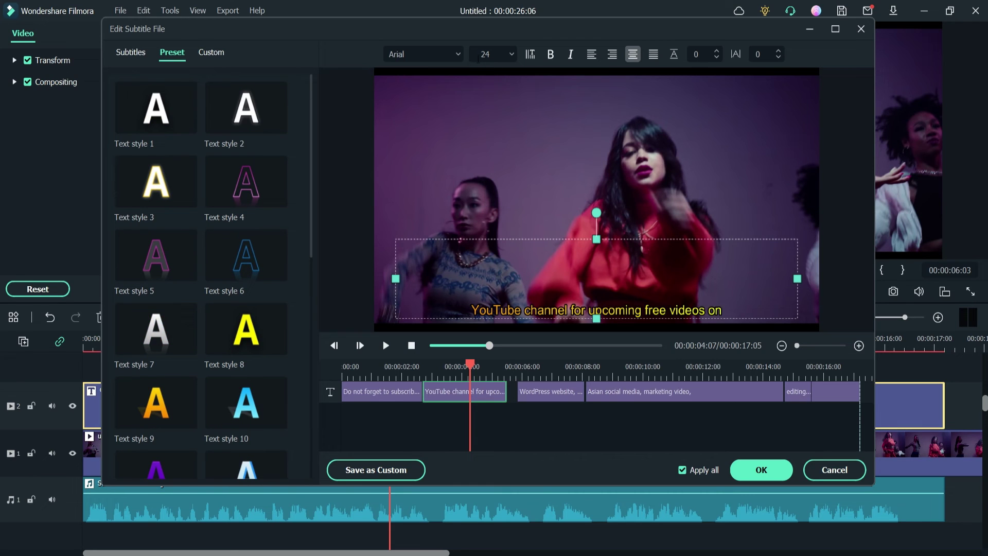
# - Set the yellow subtitles to font size 40 and confirm OK in both dialogs
pyautogui.click(510, 55)
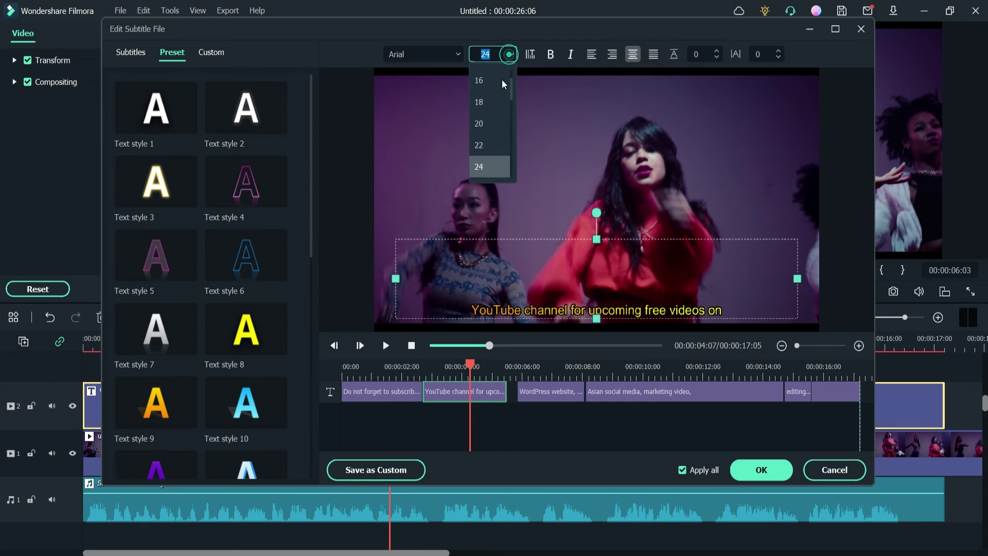
pyautogui.click(486, 129)
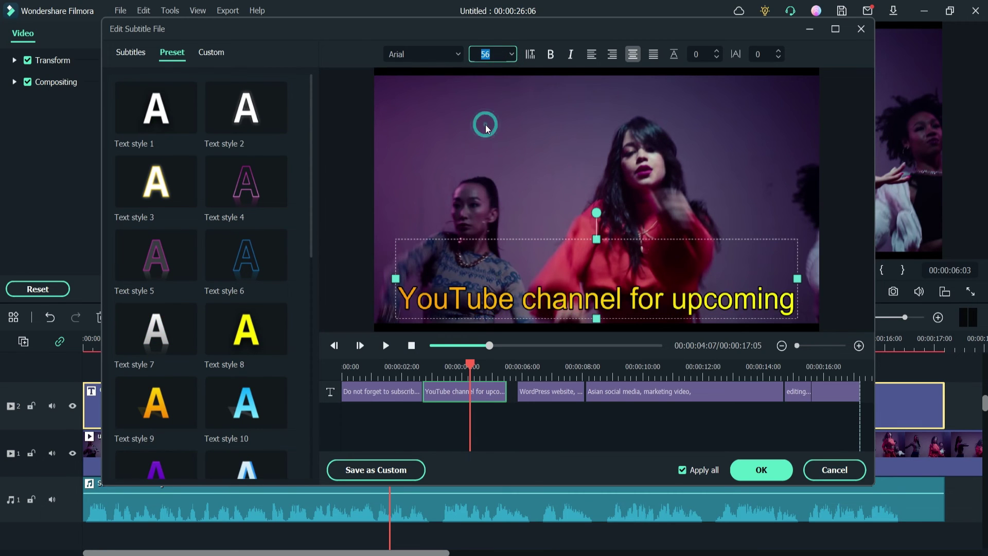
pyautogui.click(510, 55)
pyautogui.click(488, 80)
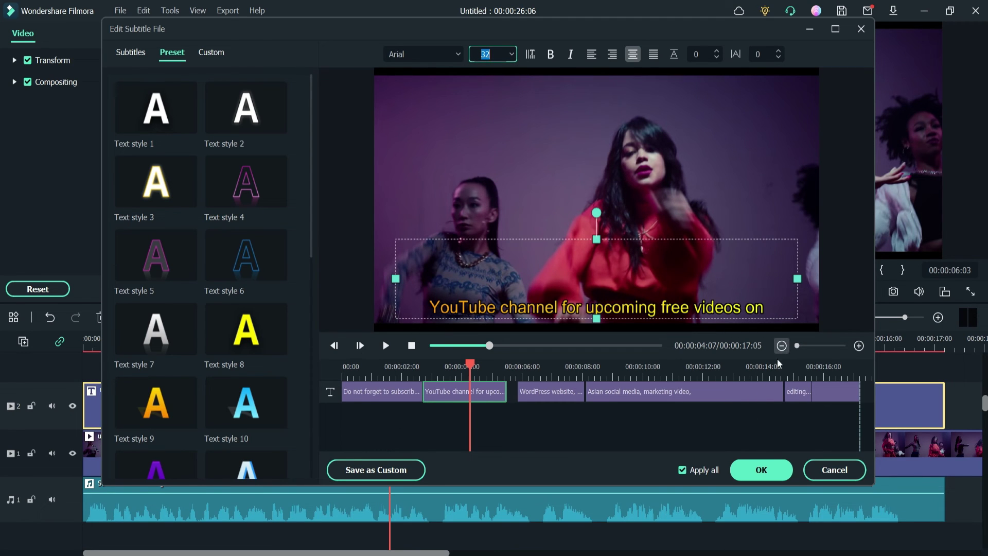
pyautogui.click(395, 393)
pyautogui.click(511, 54)
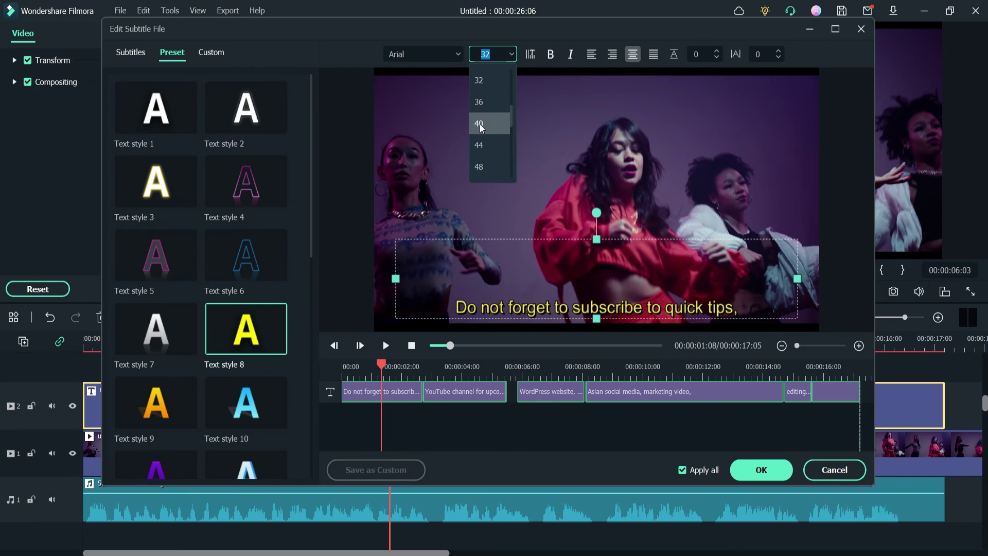
pyautogui.click(480, 125)
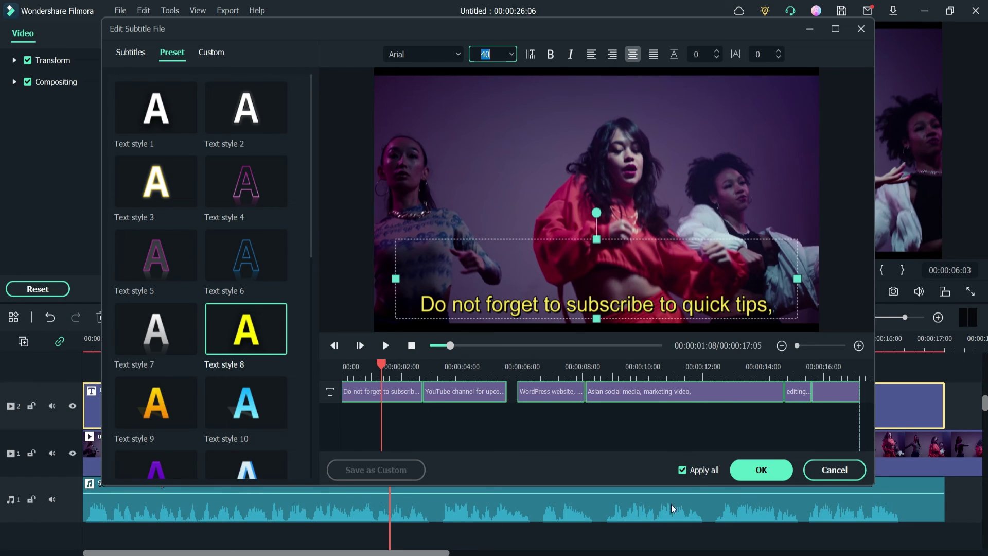
pyautogui.click(756, 470)
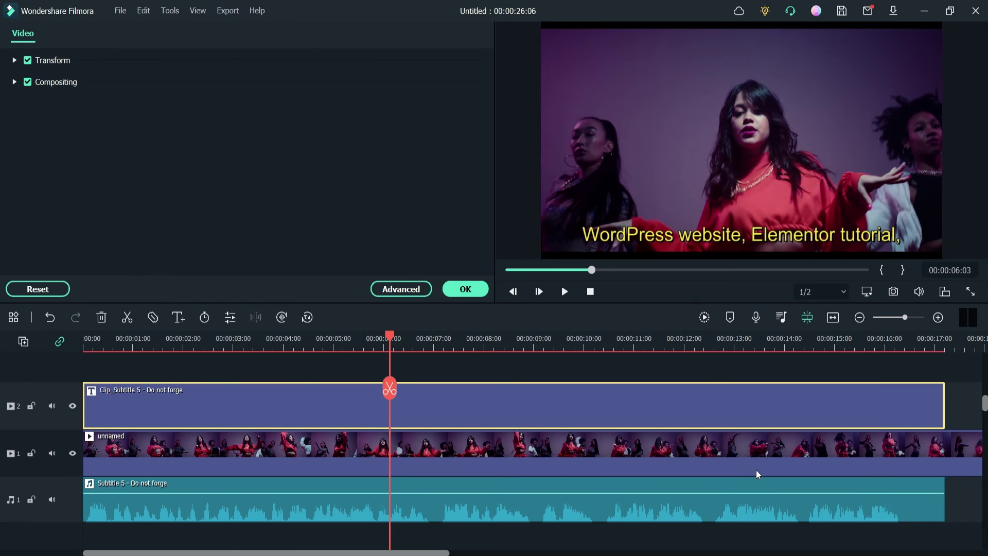
pyautogui.click(466, 287)
pyautogui.press('Home')
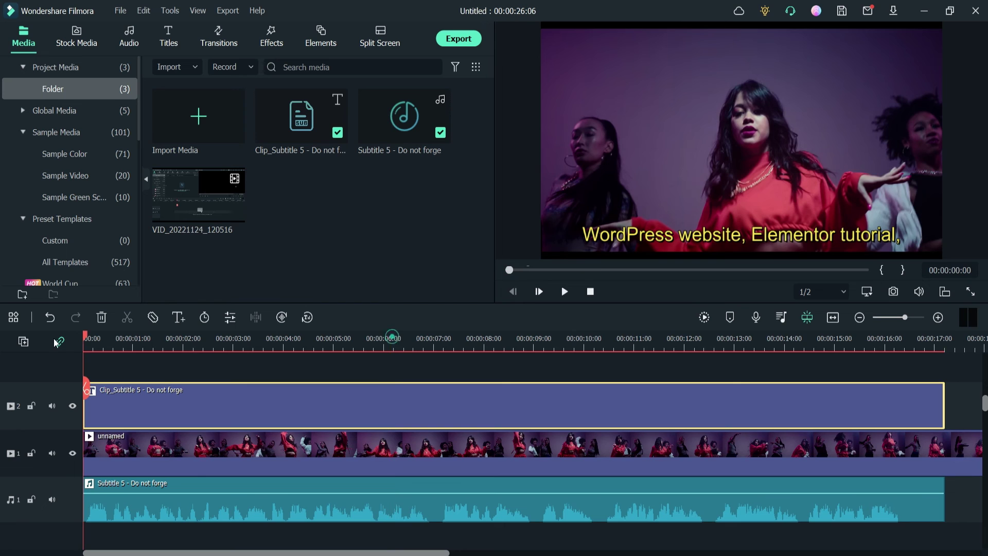
pyautogui.press('space')
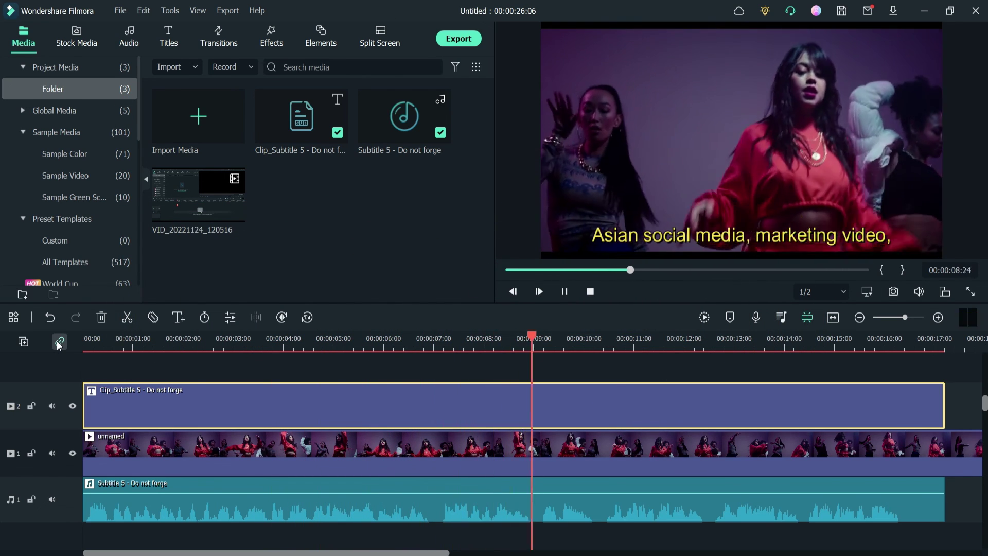
pyautogui.press('space')
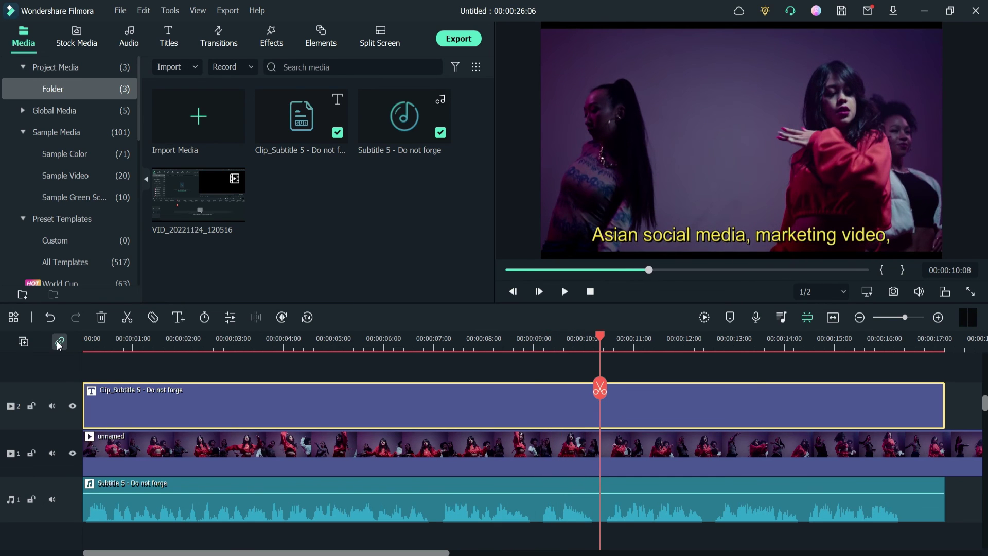